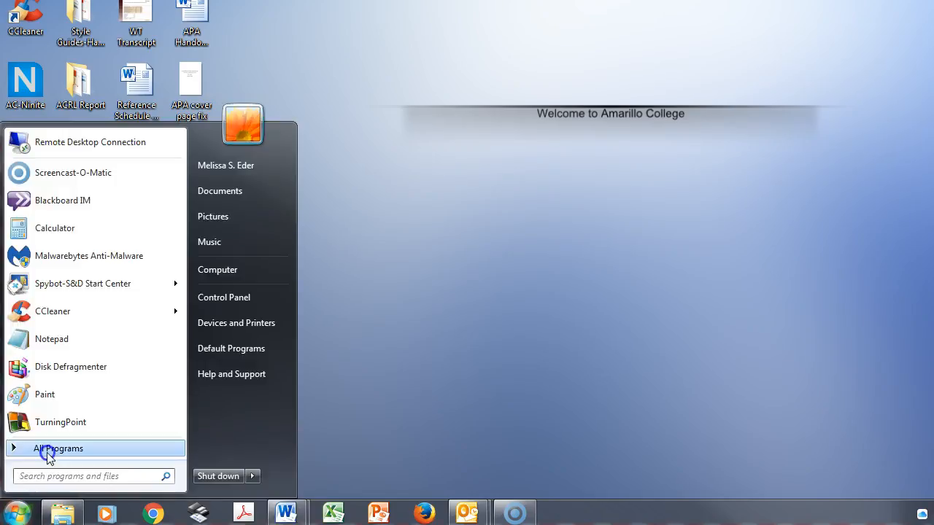
Open the Microsoft Office folder in the list of all installed programs.
{"action": "left_click", "coordinate": [48, 452]}
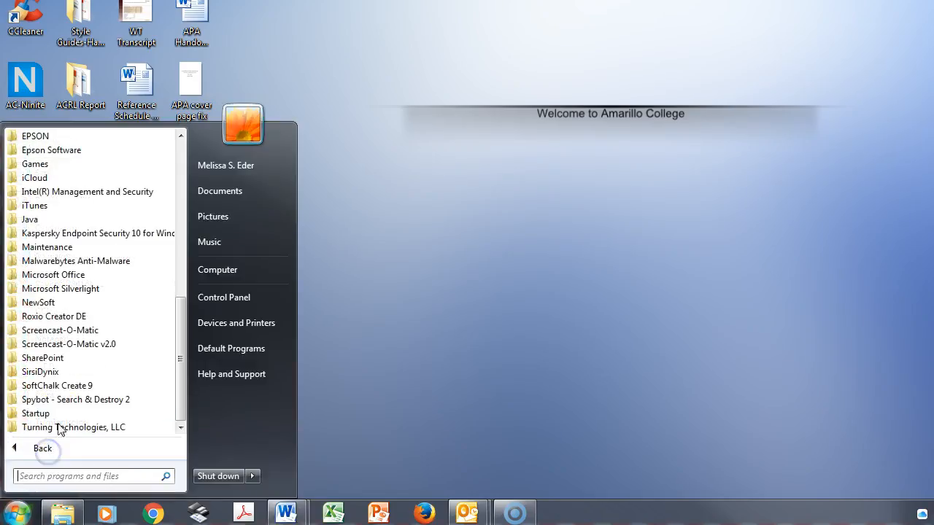
{"action": "left_click", "coordinate": [67, 275]}
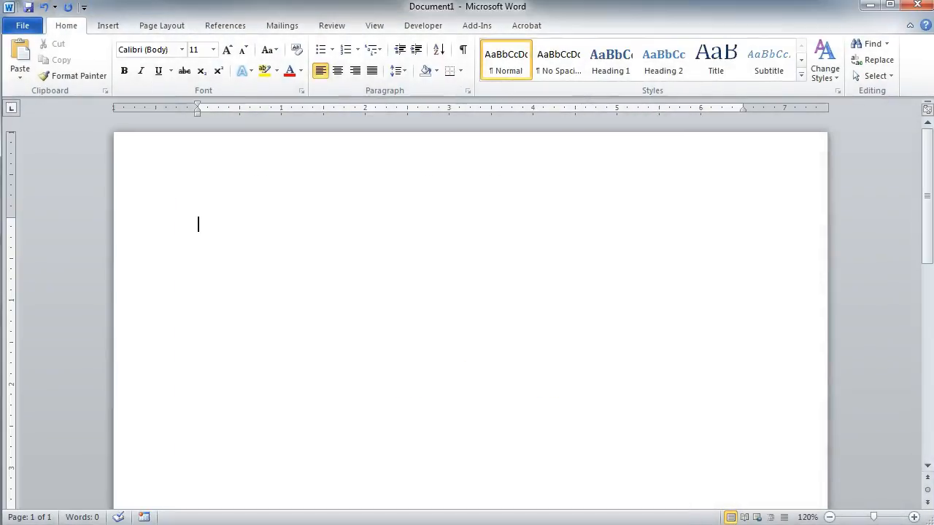
Switch to Word and set the blank document's font to Times New Roman, size 12.
{"action": "left_click", "coordinate": [181, 50]}
{"action": "left_click", "coordinate": [213, 132]}
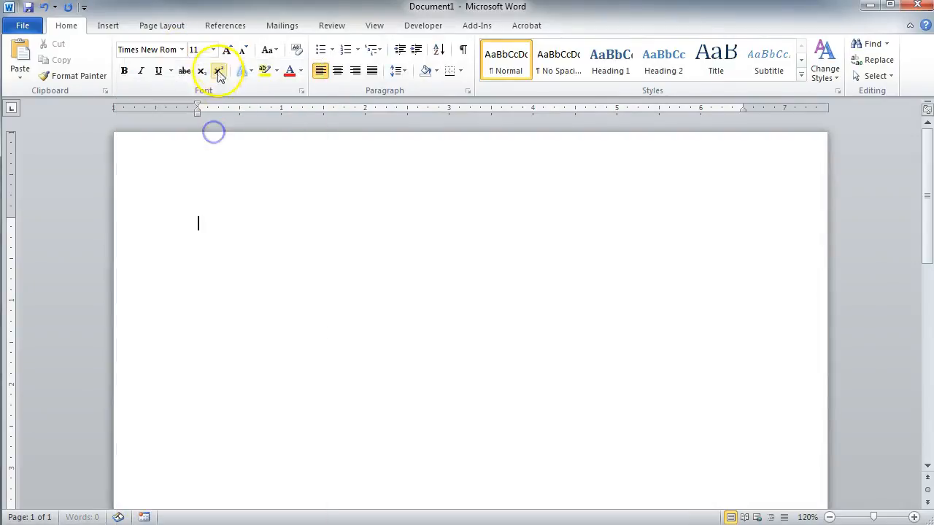
{"action": "left_click", "coordinate": [212, 50]}
{"action": "left_click", "coordinate": [205, 115]}
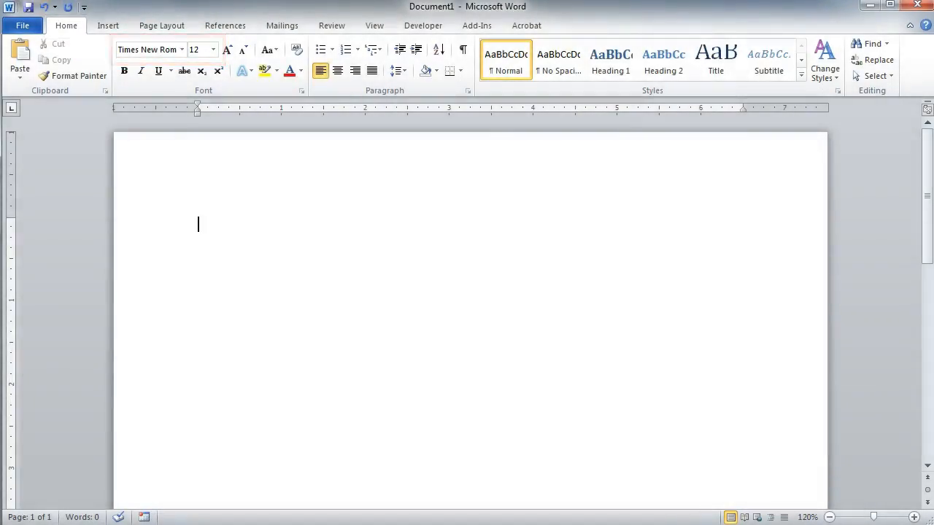
Set the paragraph's line spacing to 2.0 and its spacing after to 0 pt.
{"action": "left_click", "coordinate": [399, 70]}
{"action": "left_click", "coordinate": [430, 140]}
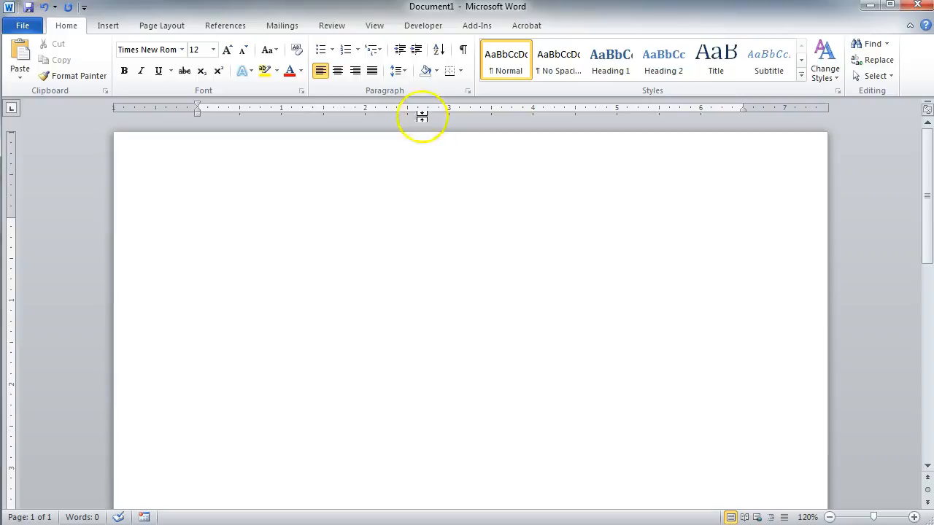
{"action": "left_click", "coordinate": [399, 71]}
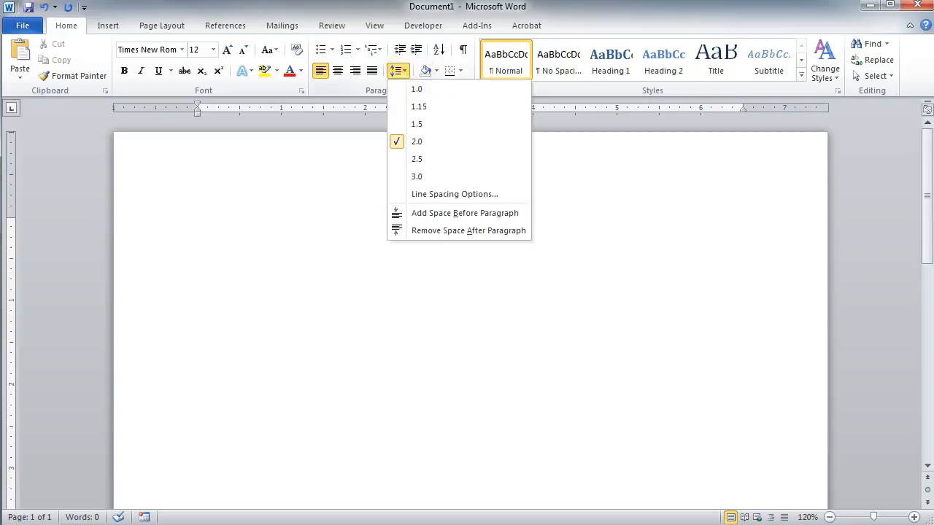
{"action": "left_click", "coordinate": [507, 196]}
{"action": "left_click", "coordinate": [468, 92]}
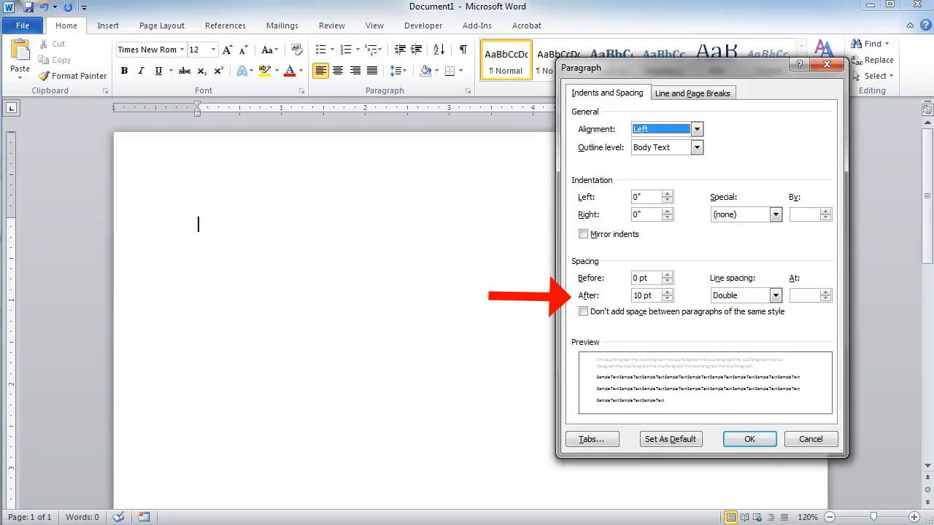
{"action": "left_click", "coordinate": [637, 295]}
{"action": "key", "text": "BackSpace"}
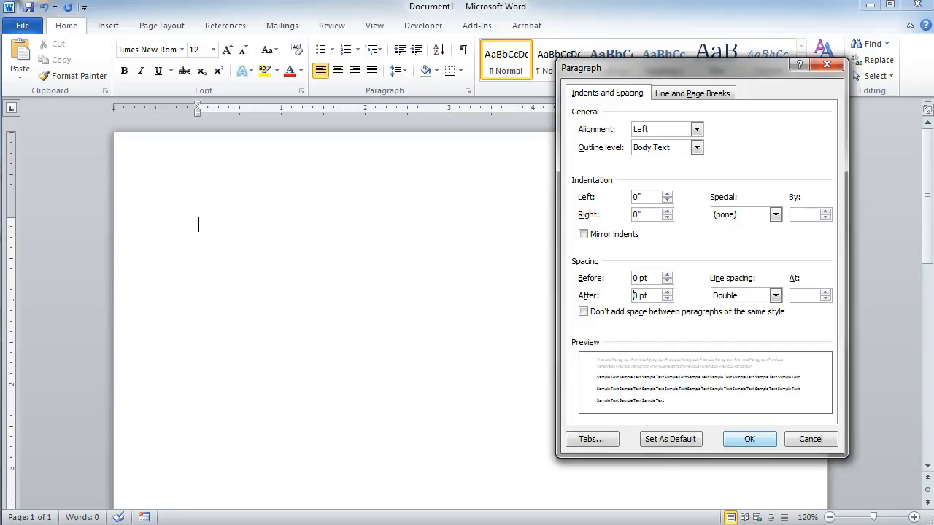
{"action": "left_click", "coordinate": [745, 438]}
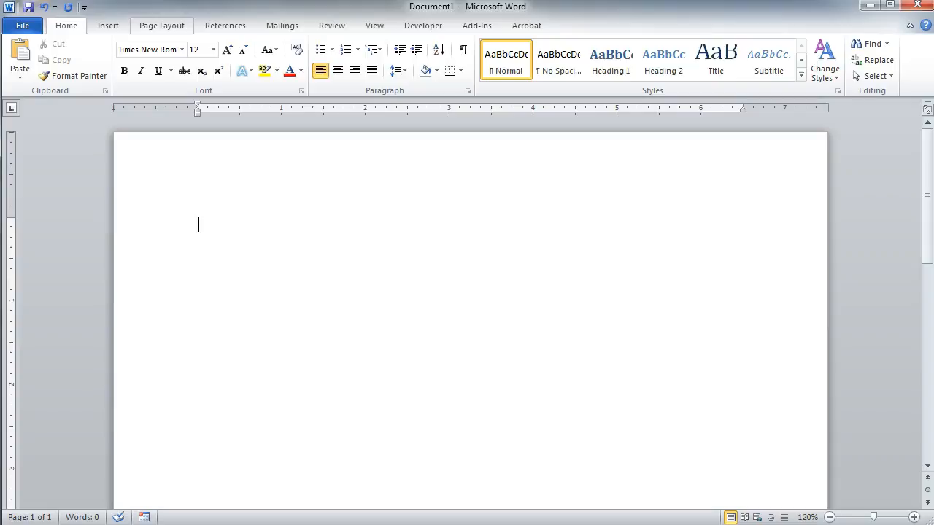
Apply the Normal page margins of 1" on all sides.
{"action": "left_click", "coordinate": [189, 29]}
{"action": "left_click", "coordinate": [110, 62]}
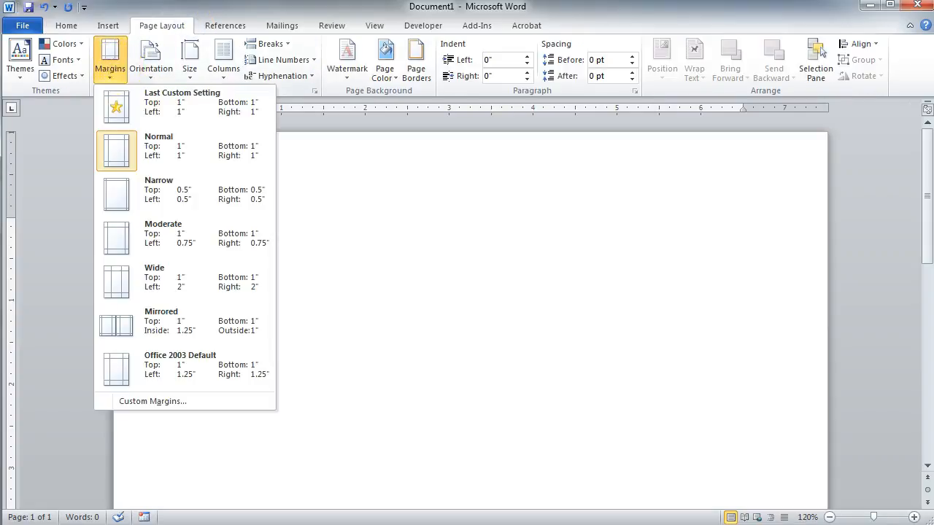
{"action": "left_click", "coordinate": [192, 150]}
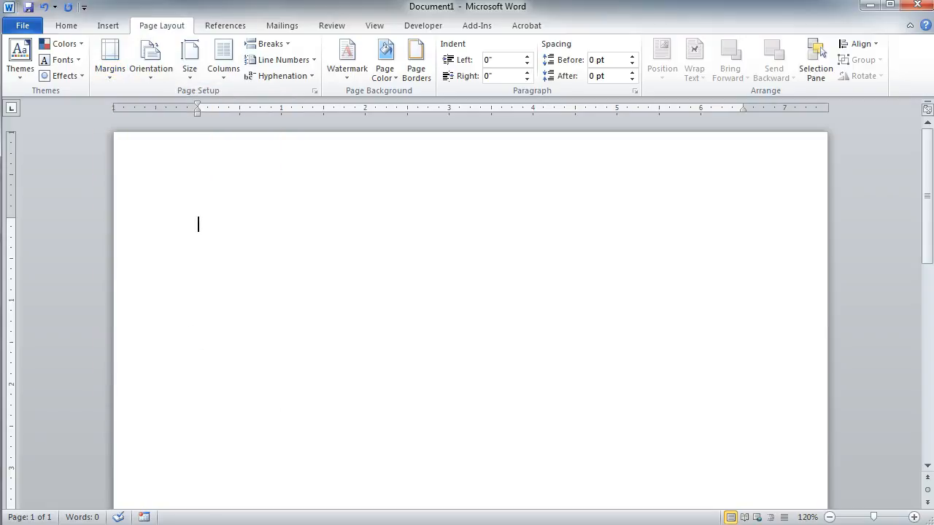
Add six blank lines from the start of the page to move the insertion point down.
{"action": "key", "text": "Return"}
{"action": "key", "text": "Return"}
{"action": "key", "text": "Return"}
{"action": "key", "text": "Return"}
{"action": "key", "text": "Return"}
{"action": "key", "text": "Return"}
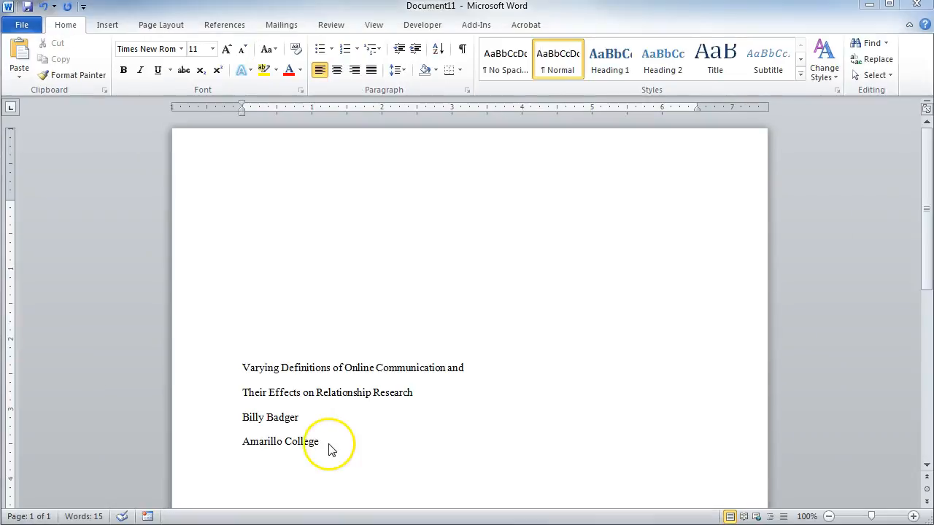
Center the four title page lines containing the paper title, author name and college.
{"action": "left_click", "coordinate": [329, 445]}
{"action": "left_click_drag", "start_coordinate": [328, 446], "coordinate": [242, 368]}
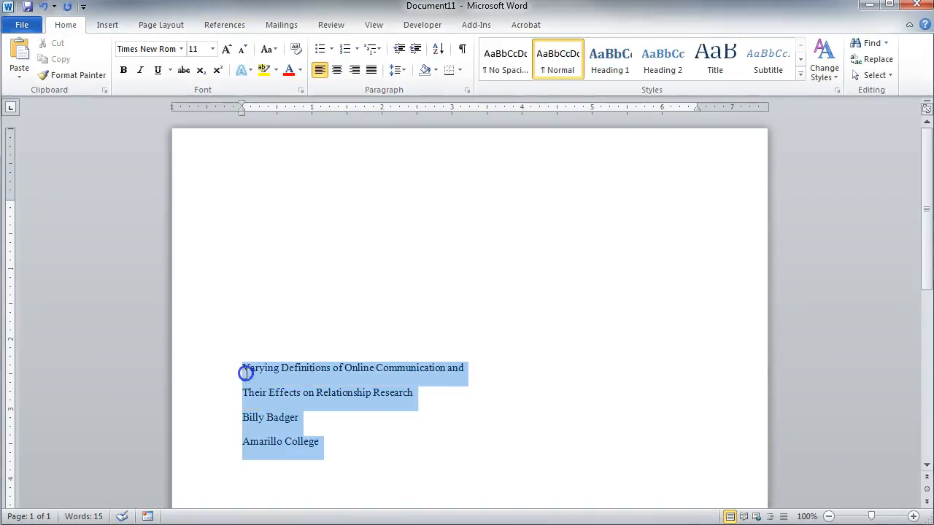
{"action": "left_click", "coordinate": [337, 71]}
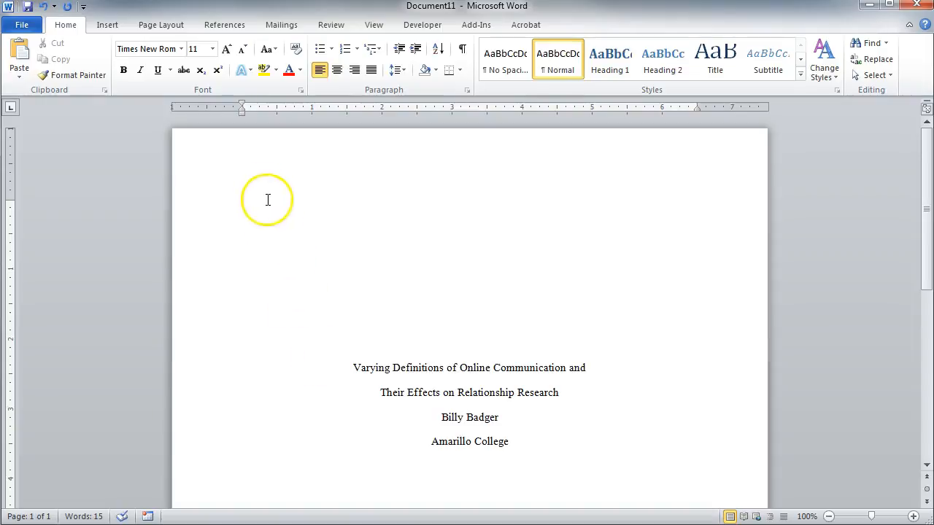
Enter "Running head: VARYING DEFINITIONS OF ONLINE COMMUNICATION" in the page header.
{"action": "double_click", "coordinate": [259, 151]}
{"action": "type", "text": "Running head:"}
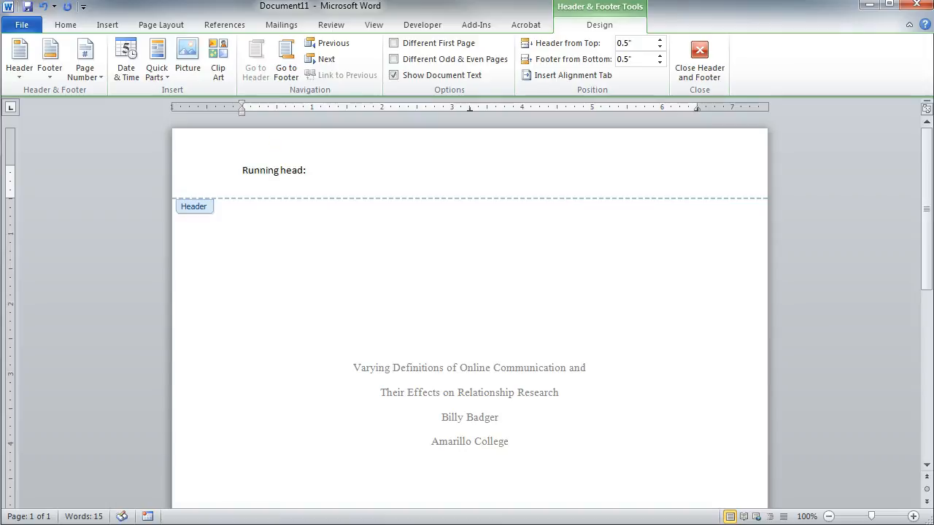
{"action": "type", "text": "VARYING DEFINITIONS OF ONLINE COMMUNICATION"}
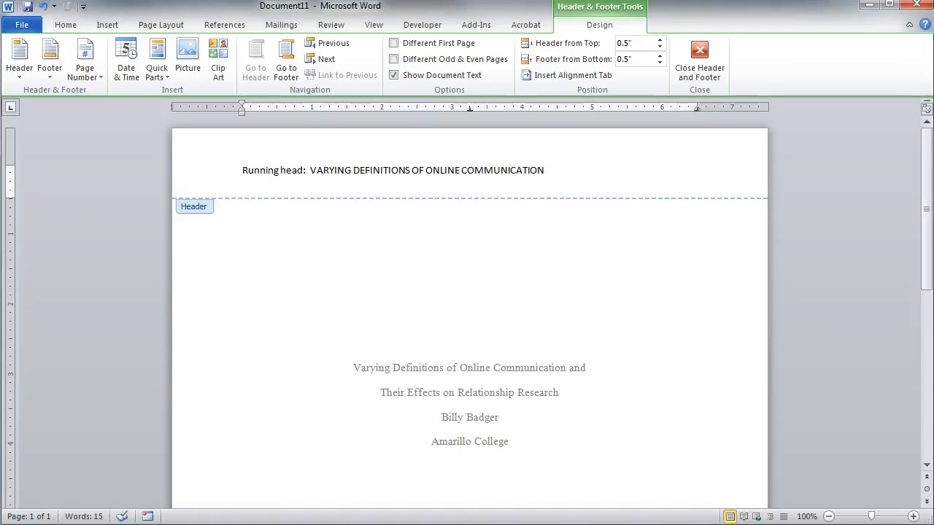
Insert a Plain Number page number at the current position, aligned to the header's right margin.
{"action": "key", "text": "ctrl+z"}
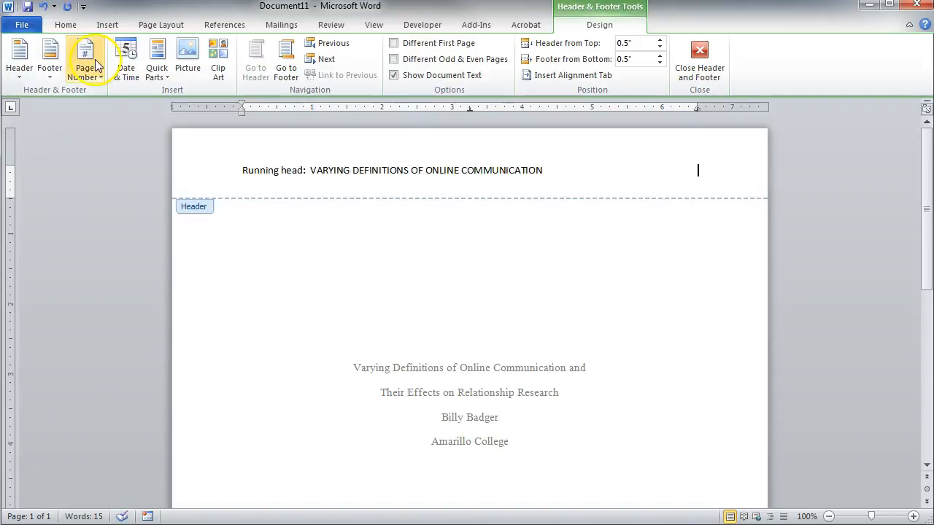
{"action": "left_click", "coordinate": [97, 66]}
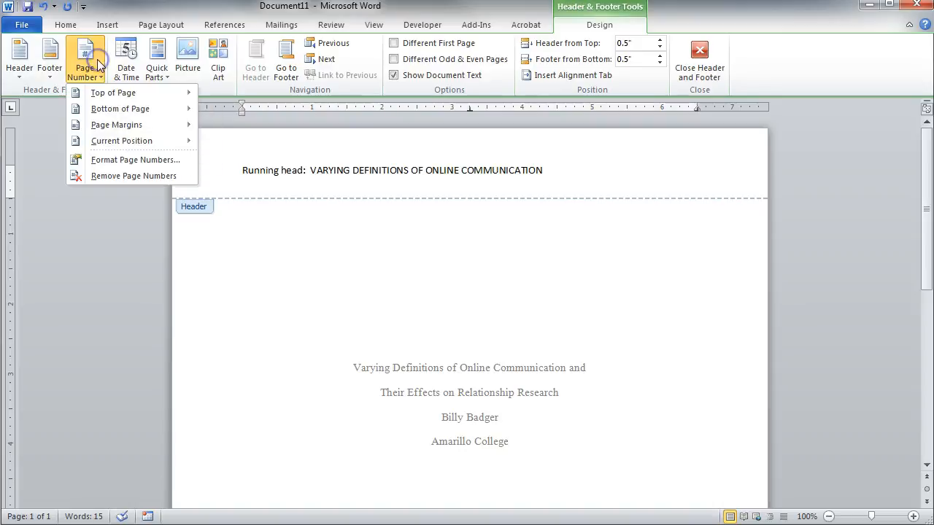
{"action": "mouse_move", "coordinate": [176, 141]}
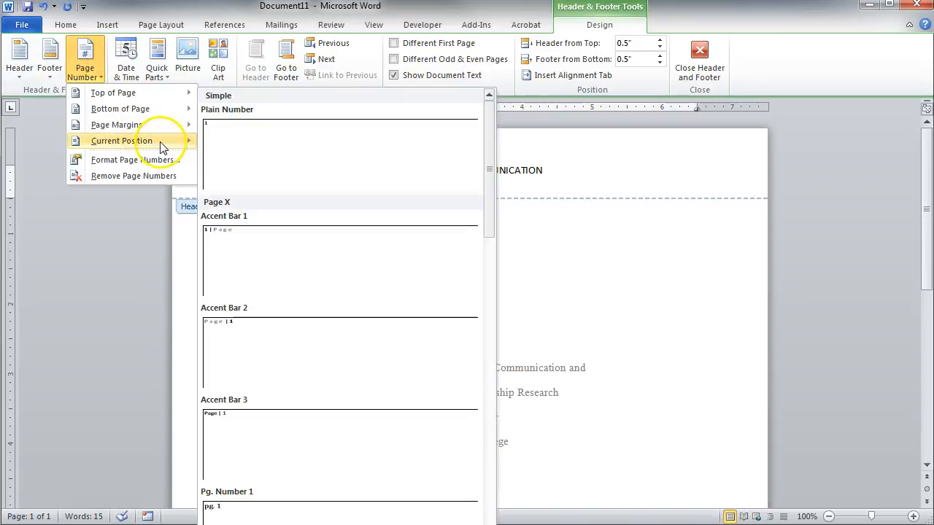
{"action": "left_click", "coordinate": [243, 155]}
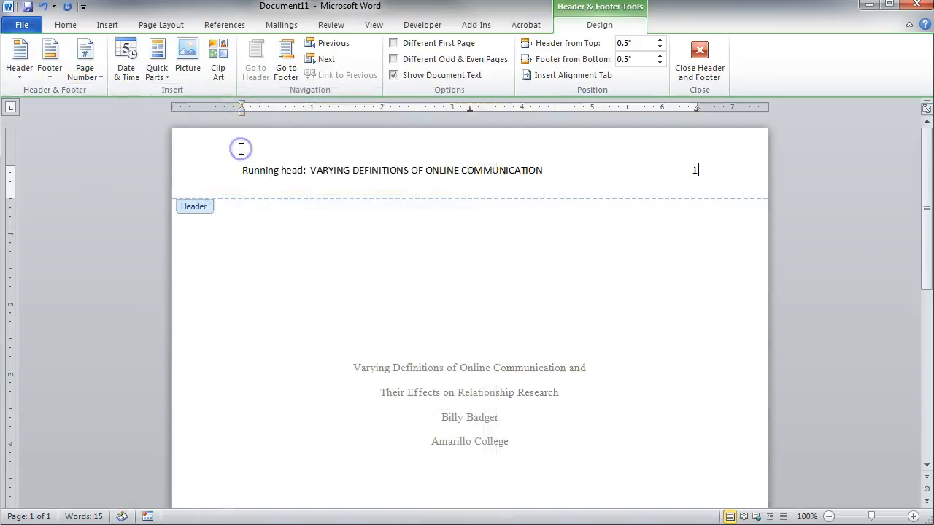
Set the entire header line, including the page number, to Times New Roman size 12 and return to the document body.
{"action": "left_click", "coordinate": [240, 167]}
{"action": "left_click_drag", "start_coordinate": [241, 166], "coordinate": [705, 173]}
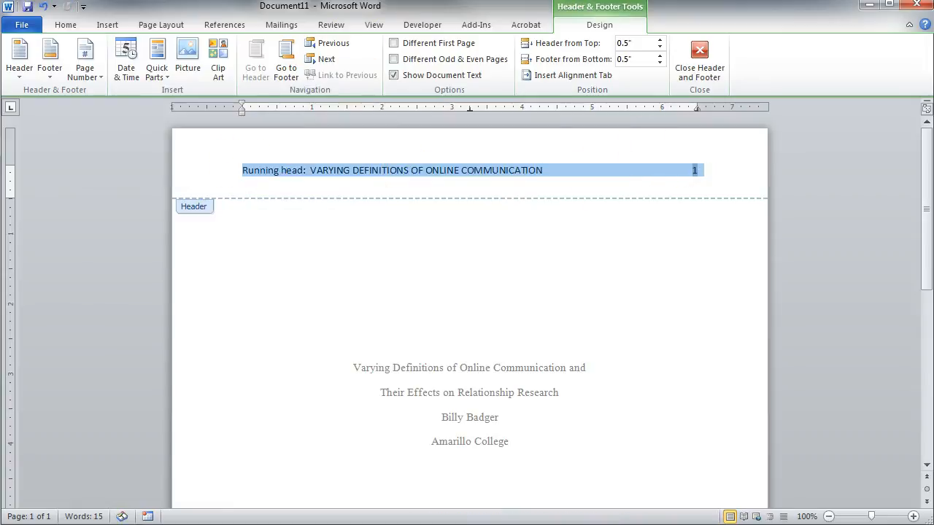
{"action": "left_click", "coordinate": [66, 25]}
{"action": "left_click", "coordinate": [179, 49]}
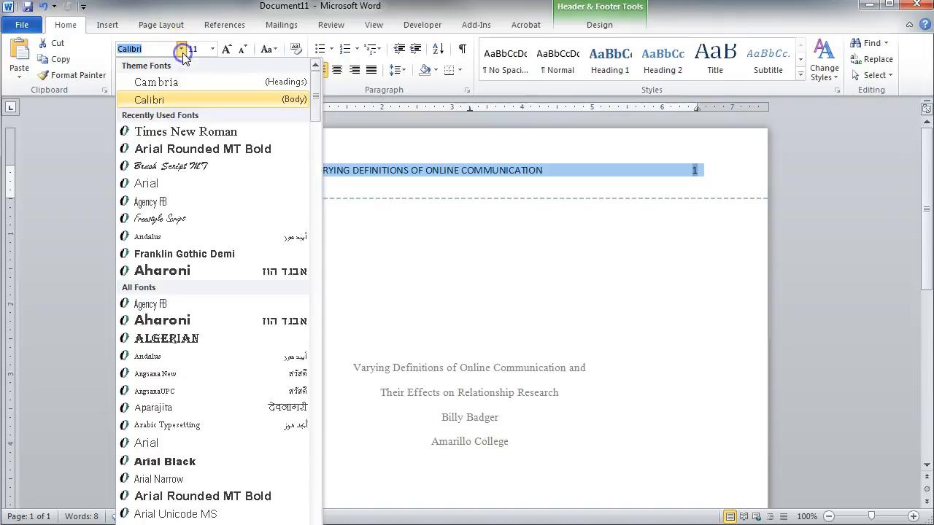
{"action": "left_click", "coordinate": [183, 124]}
{"action": "left_click", "coordinate": [212, 49]}
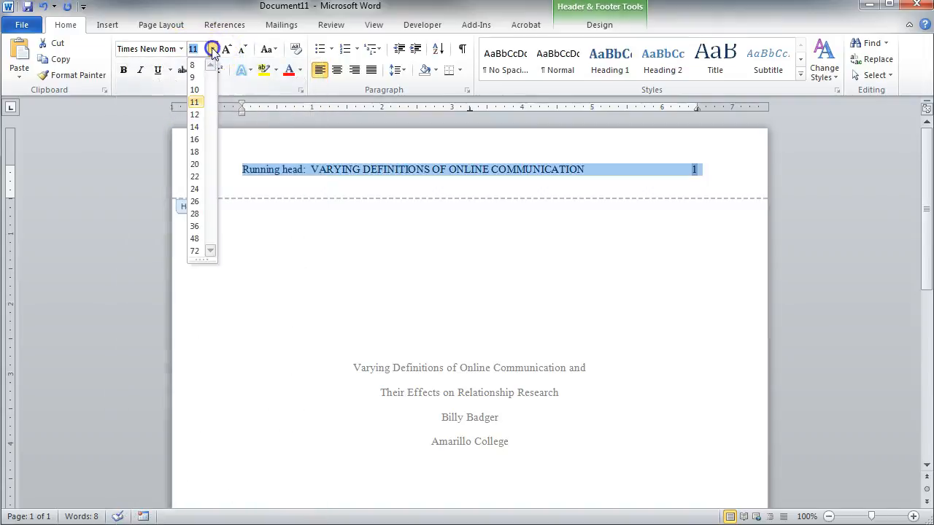
{"action": "left_click", "coordinate": [195, 115]}
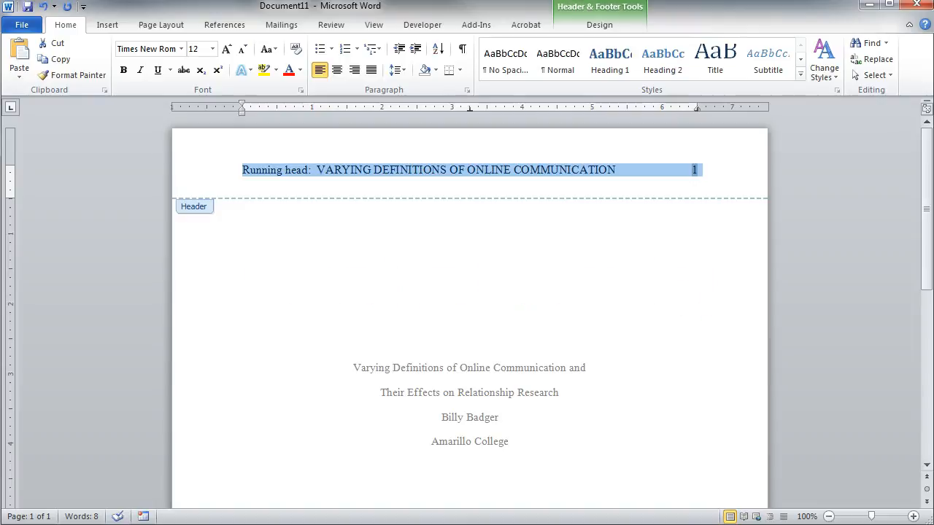
{"action": "double_click", "coordinate": [298, 332]}
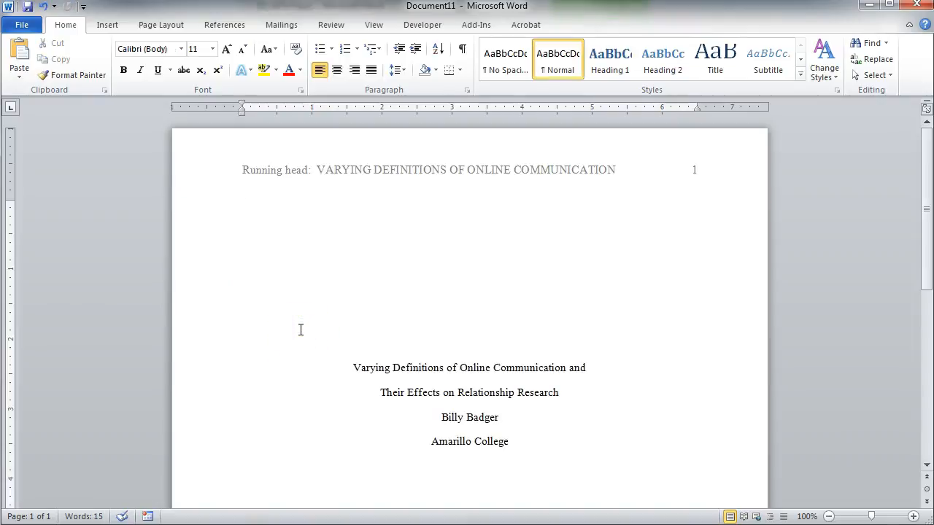